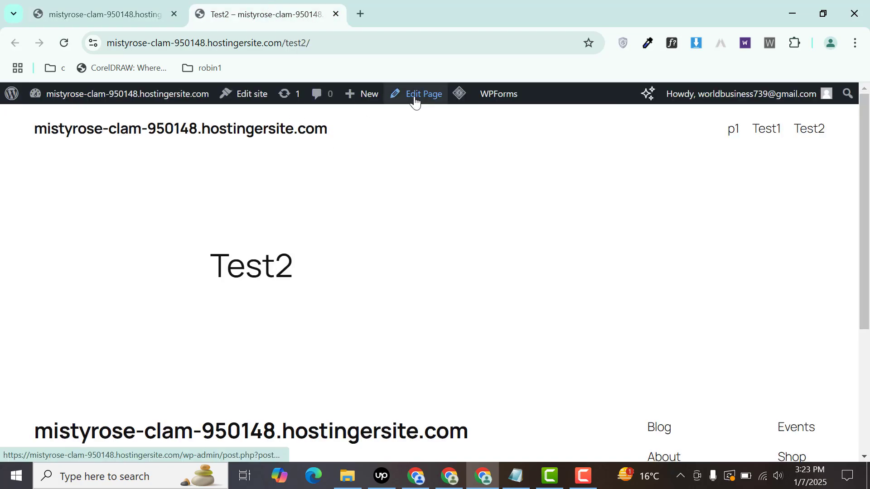
Open the Test2 page for editing and insert a Container block with the single-column layout below the title
middle_click(415, 101)
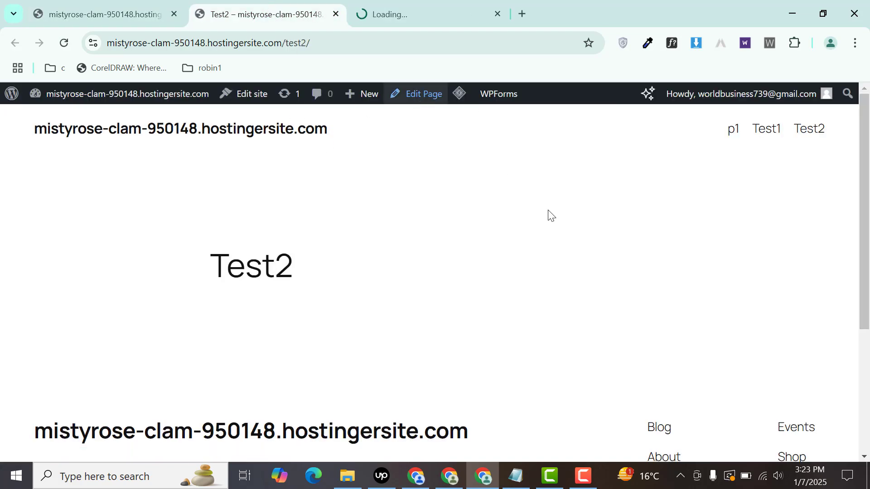
left_click(390, 8)
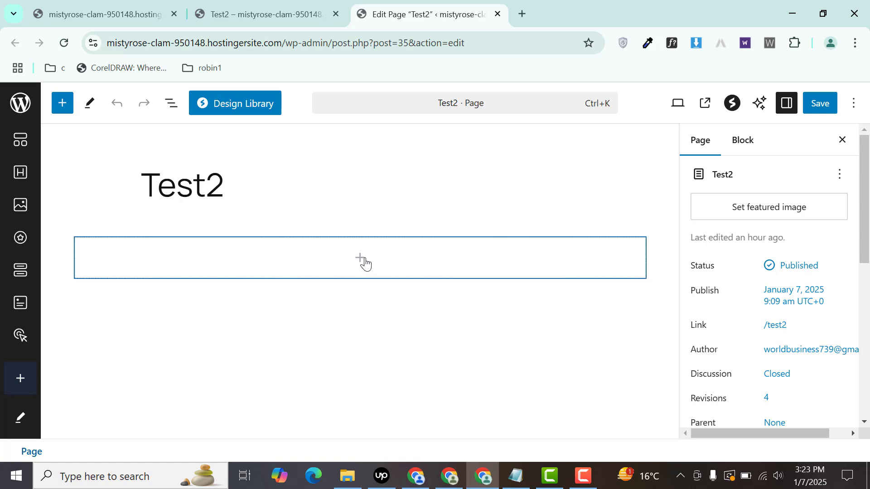
left_click(362, 260)
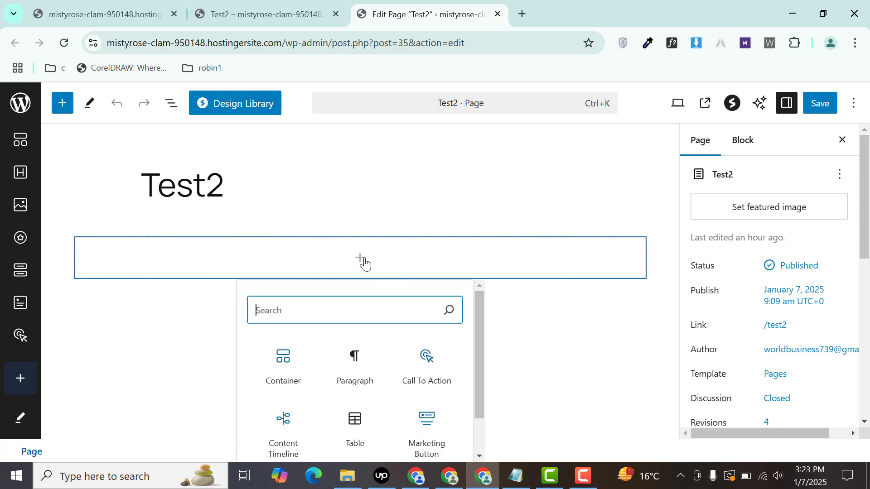
left_click(62, 104)
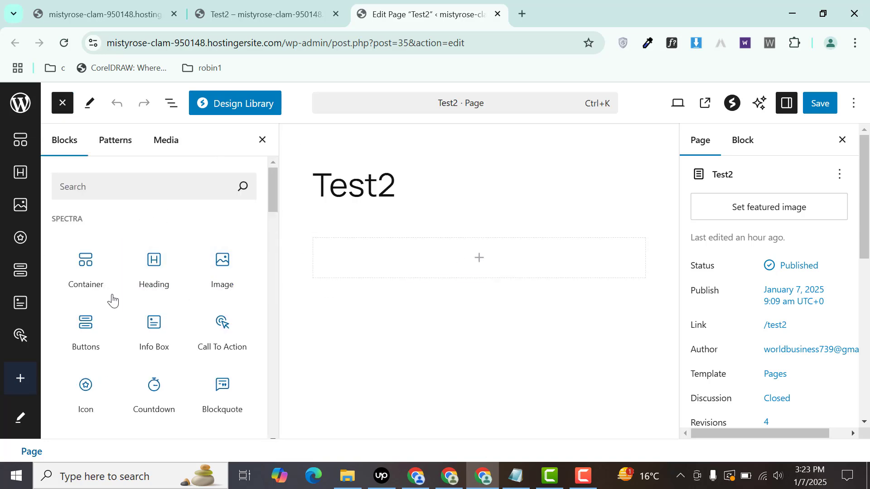
left_click_drag(83, 278, 534, 281)
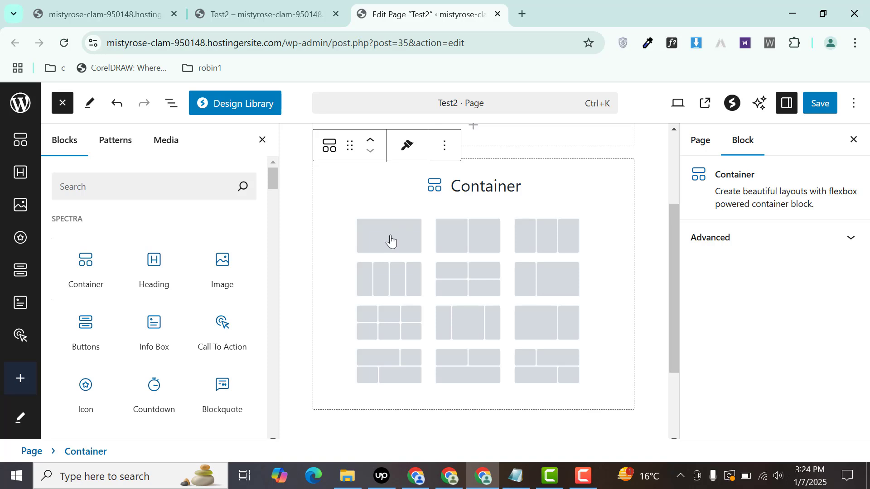
left_click(391, 241)
Search the blocks for "button" and place a Marketing Button inside the container
left_click(475, 253)
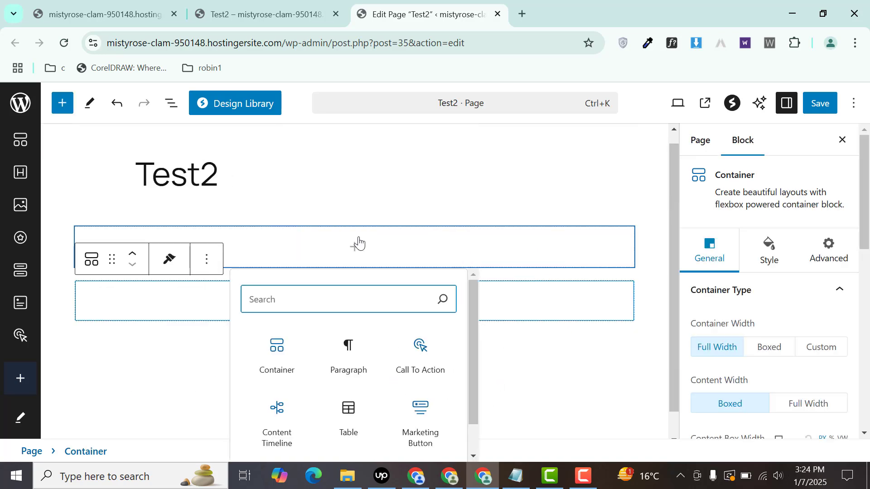
left_click(68, 111)
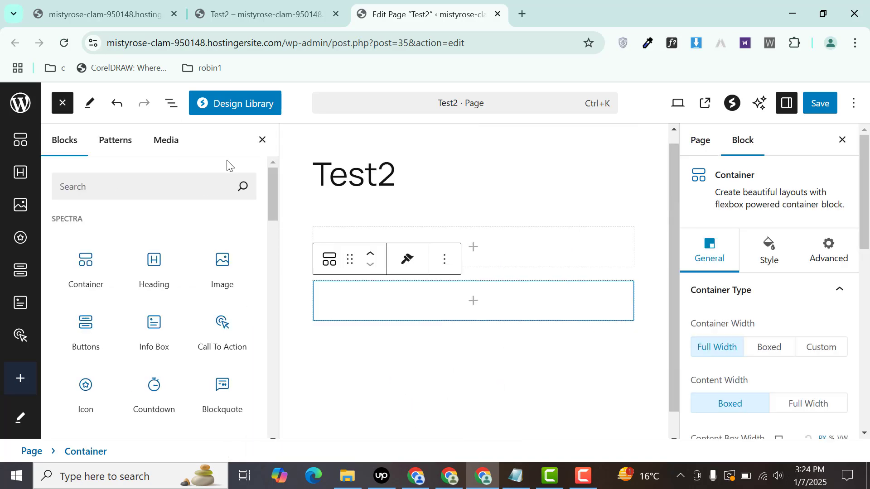
left_click(182, 195)
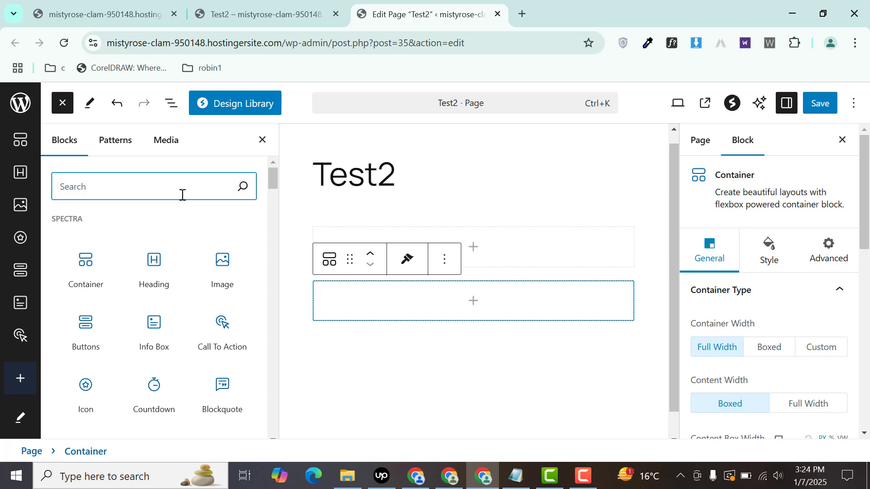
type("button")
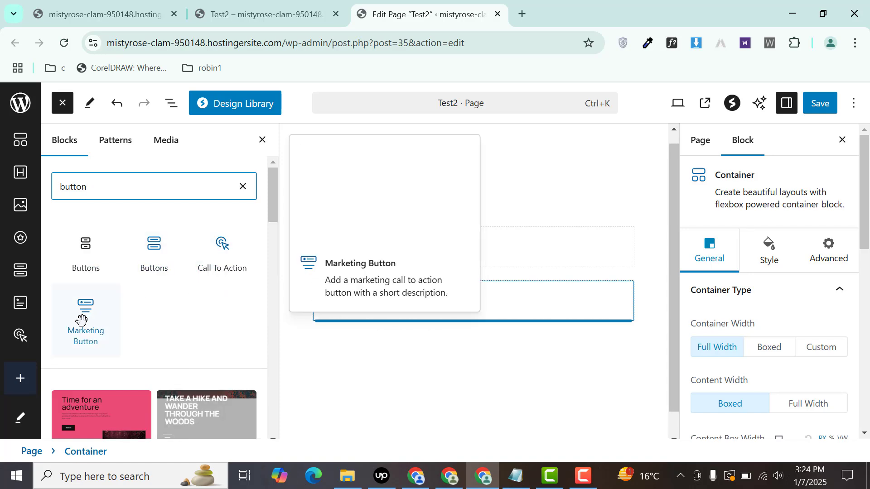
left_click_drag(484, 323, 480, 294)
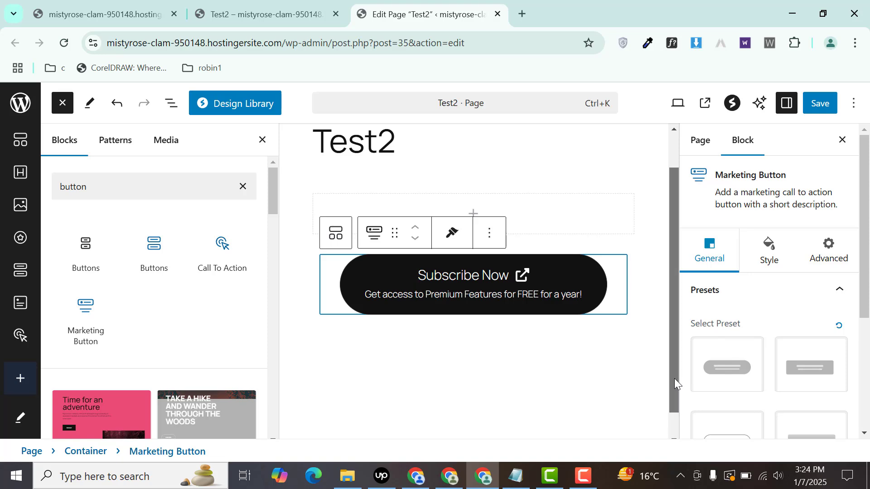
Apply the first preset, the filled pill shape, to the marketing button
scroll(674, 379, "down", 1)
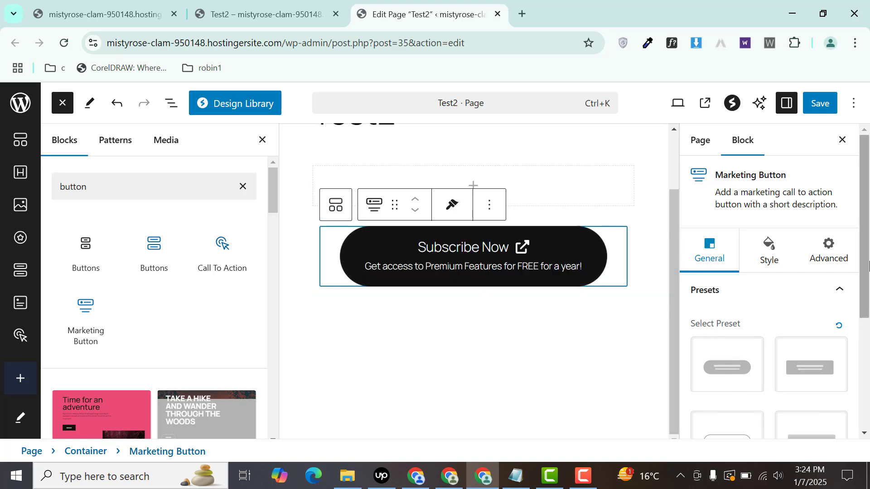
left_click_drag(867, 267, 849, 320)
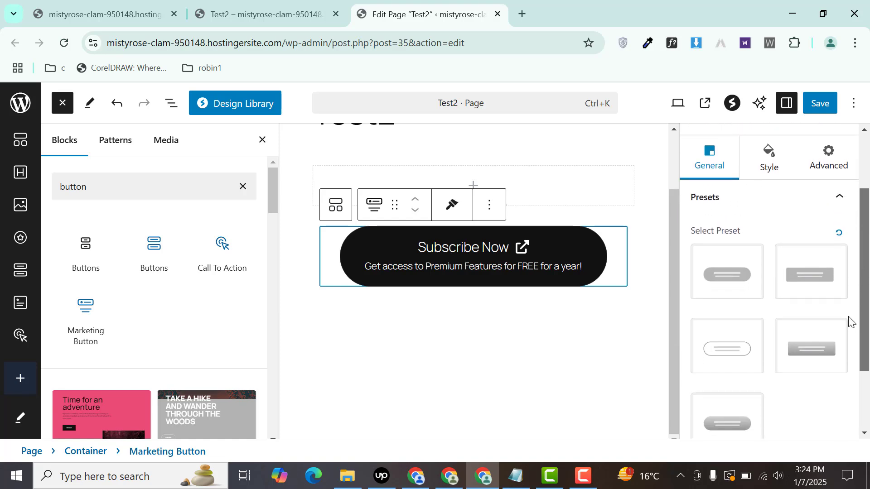
left_click(812, 279)
left_click(740, 274)
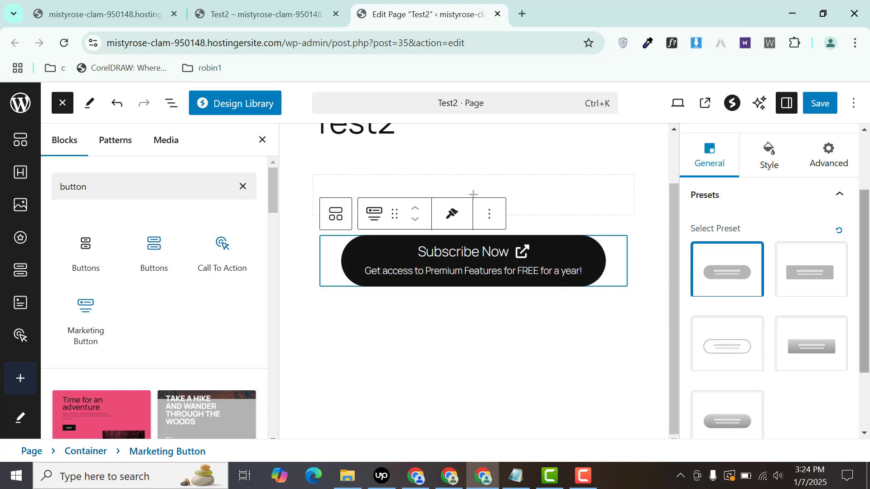
Show the marketing button's content and heading settings and replace its heading text with "shop now"
scroll(771, 318, "down", 3)
left_click(761, 386)
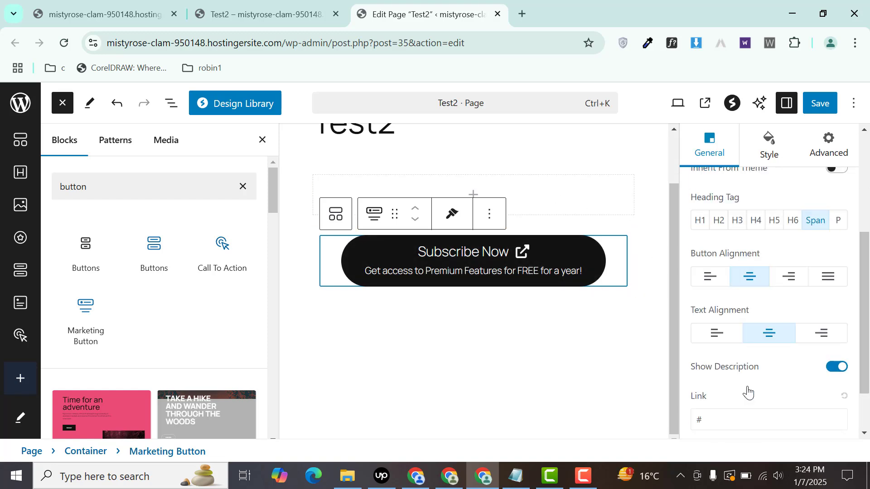
mouse_move(865, 302)
left_mouse_down()
mouse_move(866, 267)
mouse_move(867, 299)
left_mouse_up()
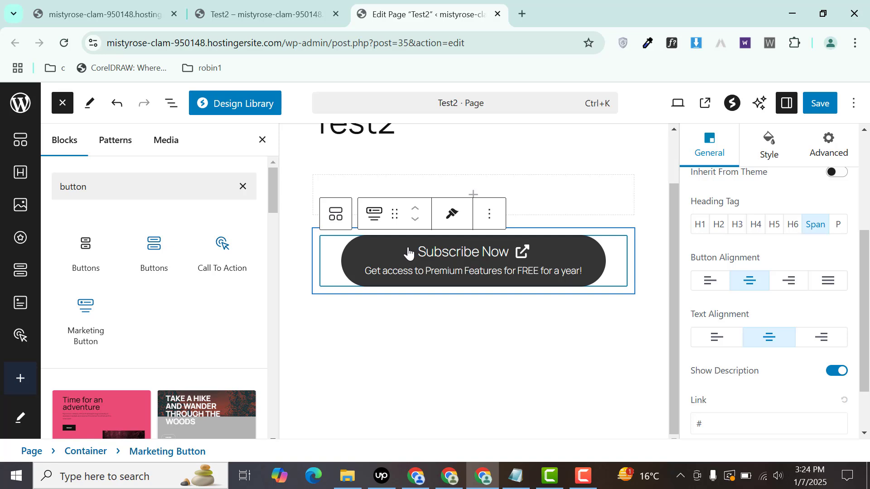
left_click_drag(415, 253, 512, 258)
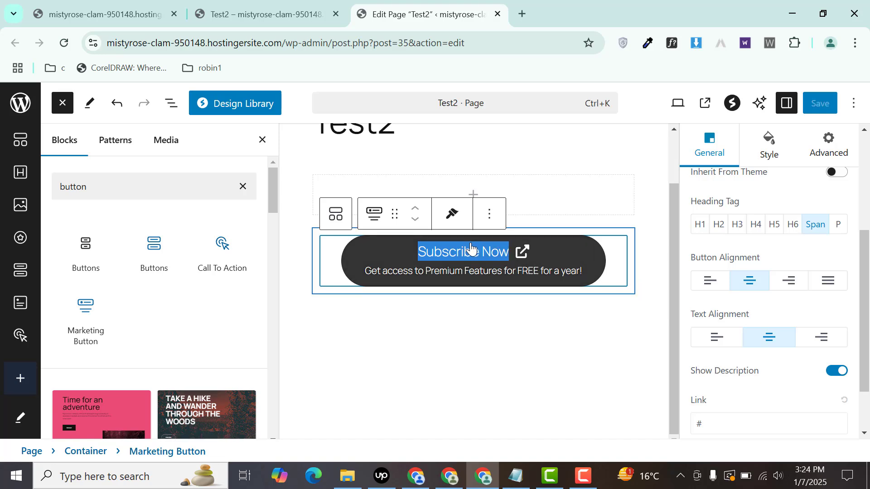
type("Shop now")
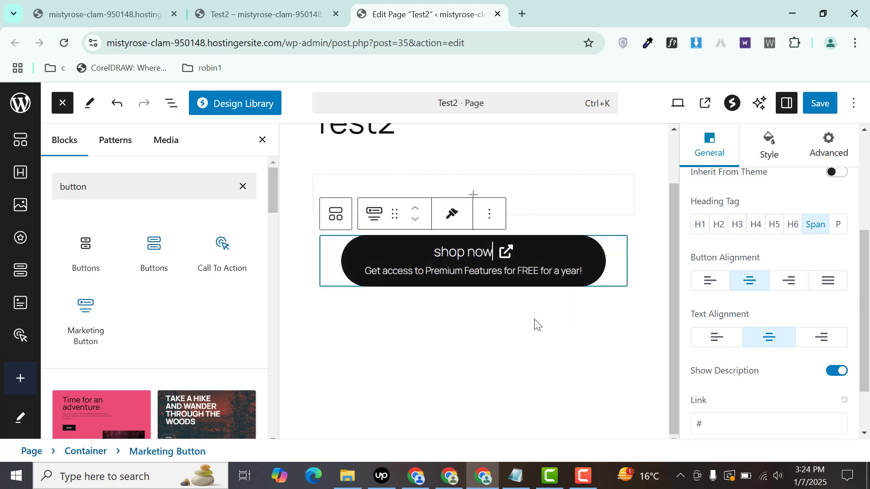
double_click(487, 279)
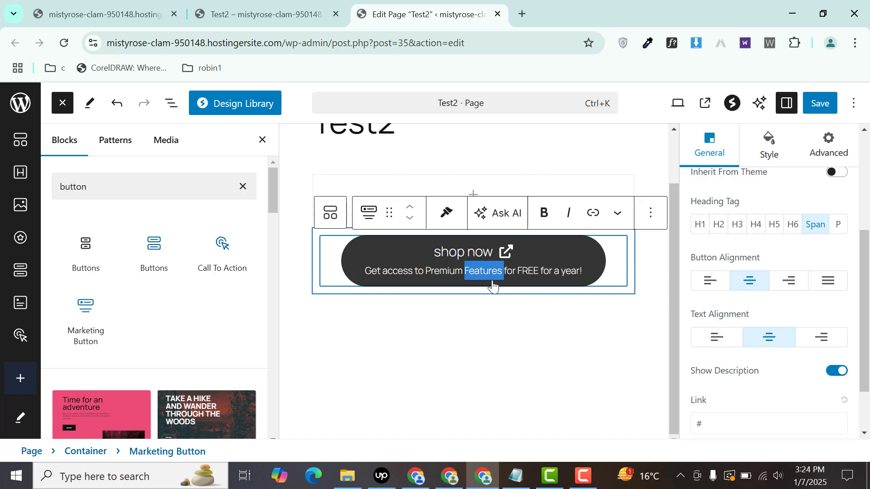
left_click(473, 274)
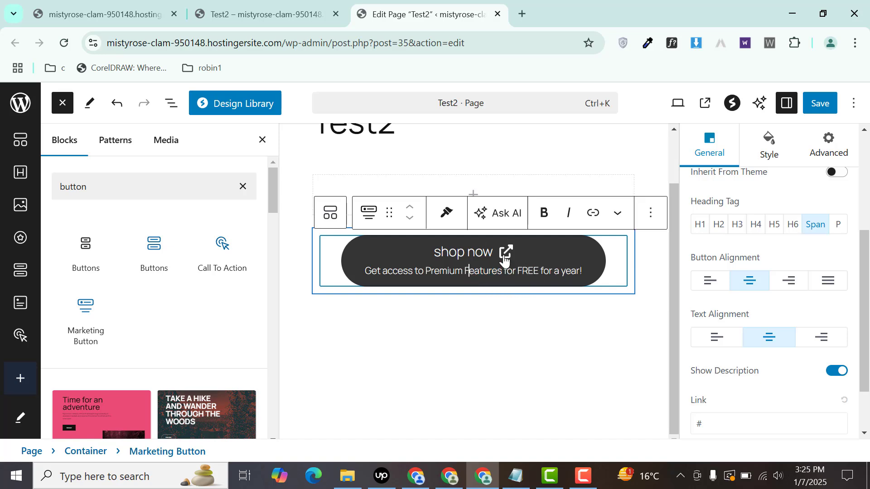
left_click(473, 253)
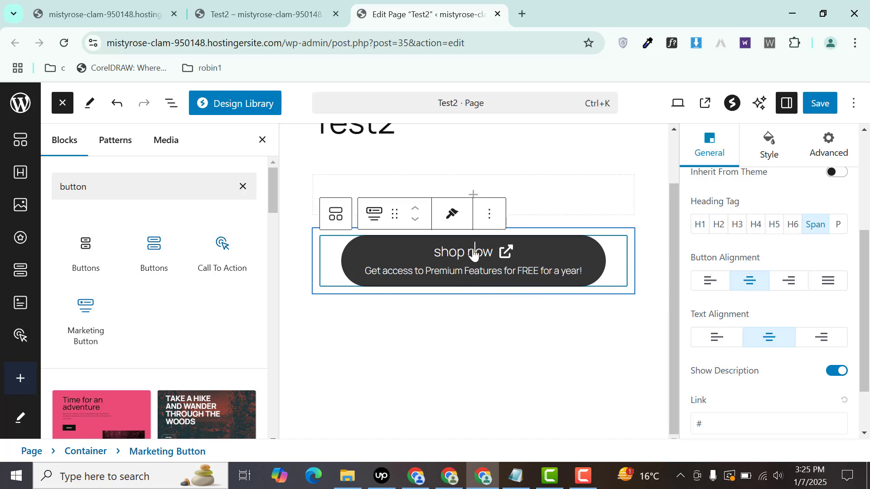
Try the left and full-width button alignments on the marketing button, then set it back to centre
left_click(712, 282)
left_click(749, 286)
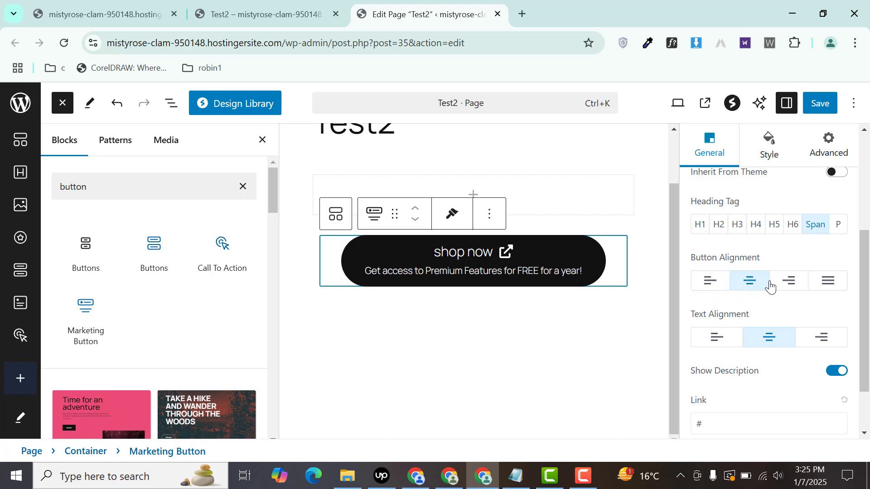
left_click(831, 283)
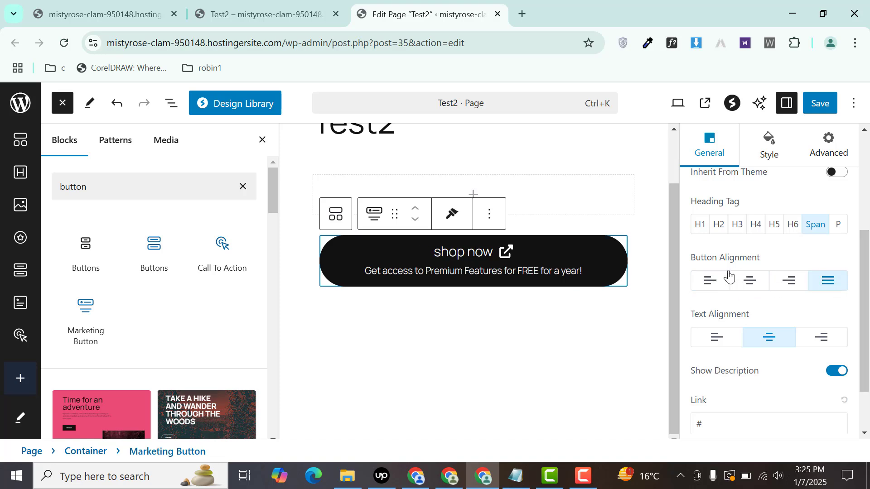
left_click(748, 282)
Try left text alignment and a hidden description on the marketing button, and restore centred text and the description
scroll(753, 282, "down", 2)
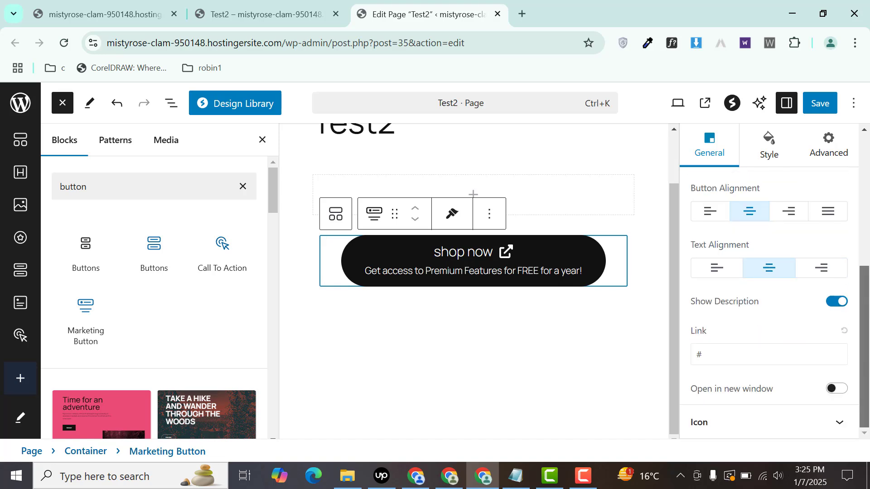
left_click(721, 271)
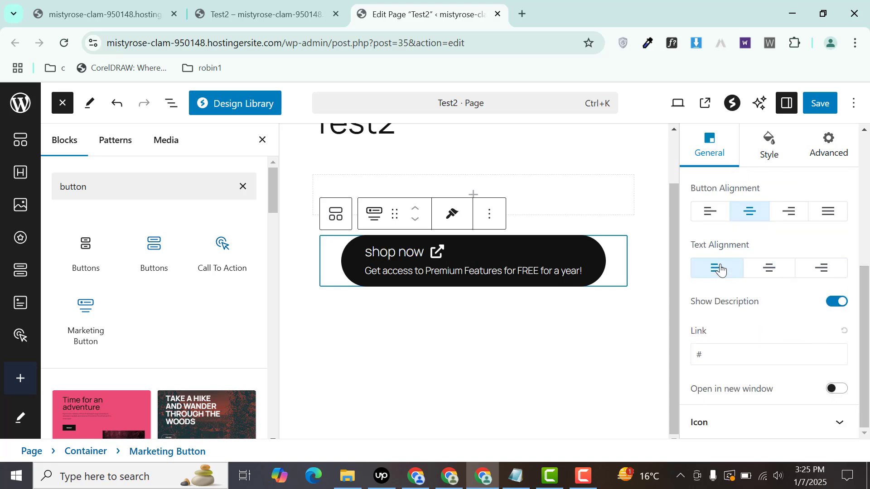
left_click(765, 270)
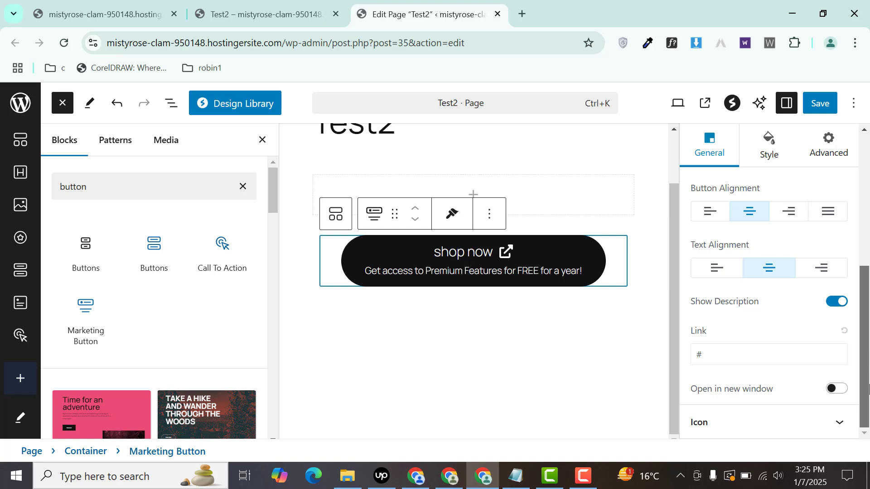
left_click(836, 302)
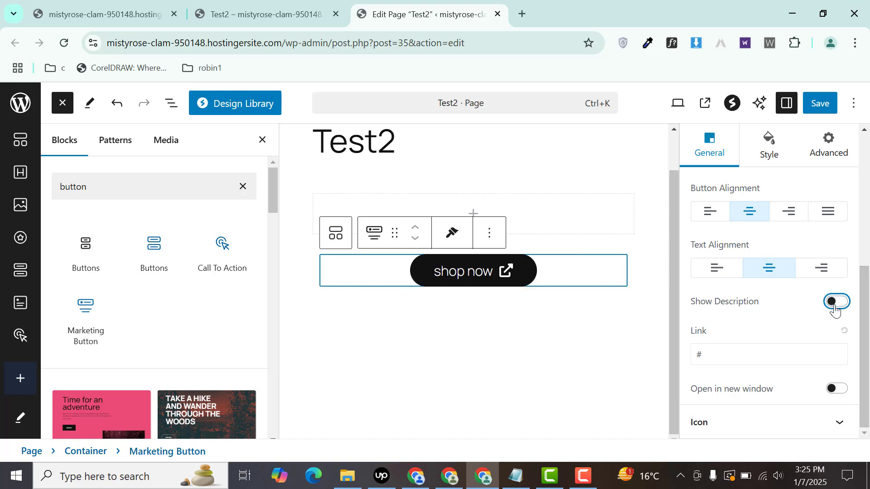
left_click(836, 304)
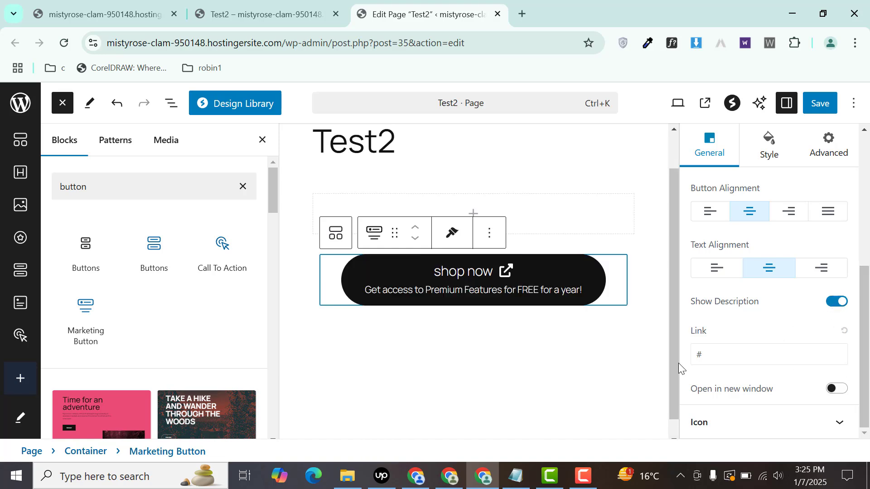
left_click(751, 353)
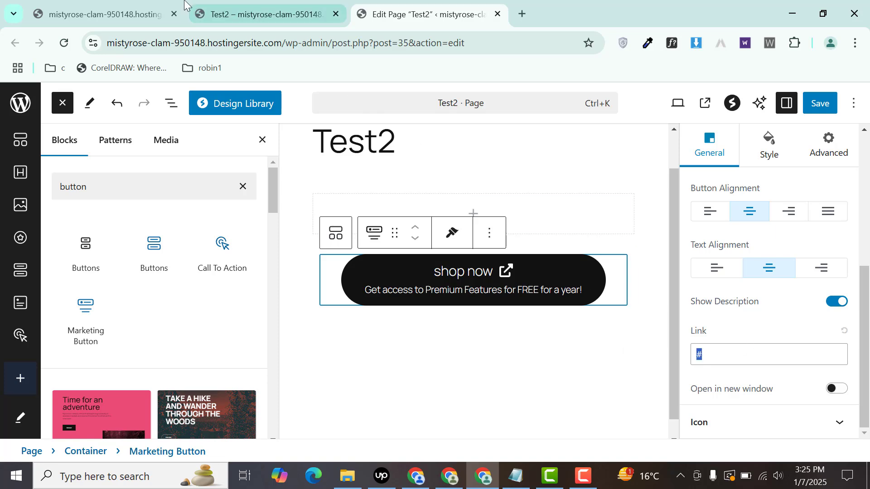
left_click_drag(285, 40, 342, 23)
key("ctrl+c")
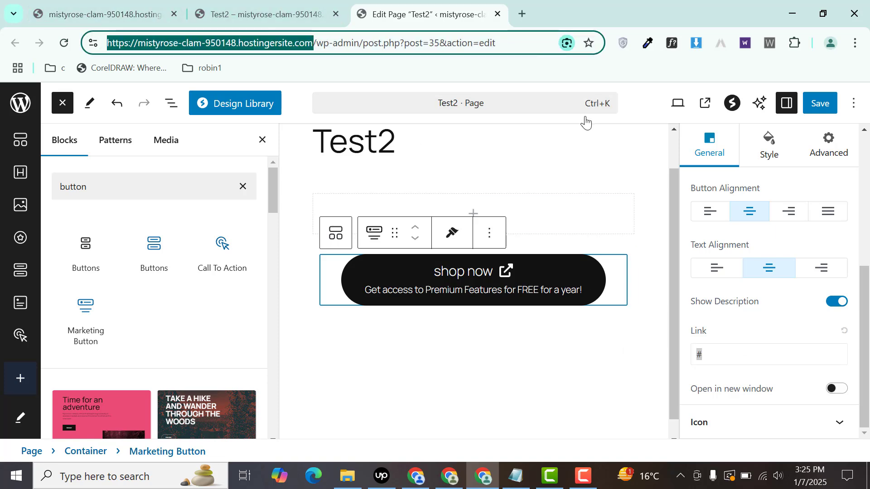
double_click(727, 348)
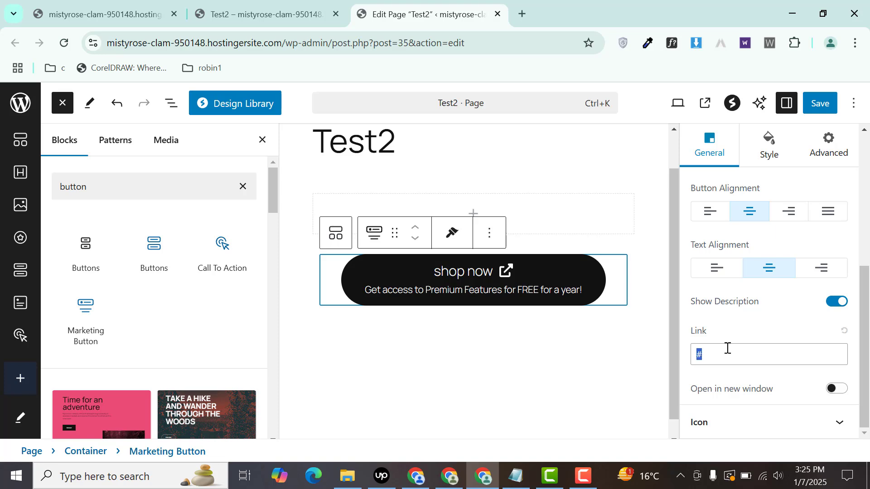
key("ctrl+v")
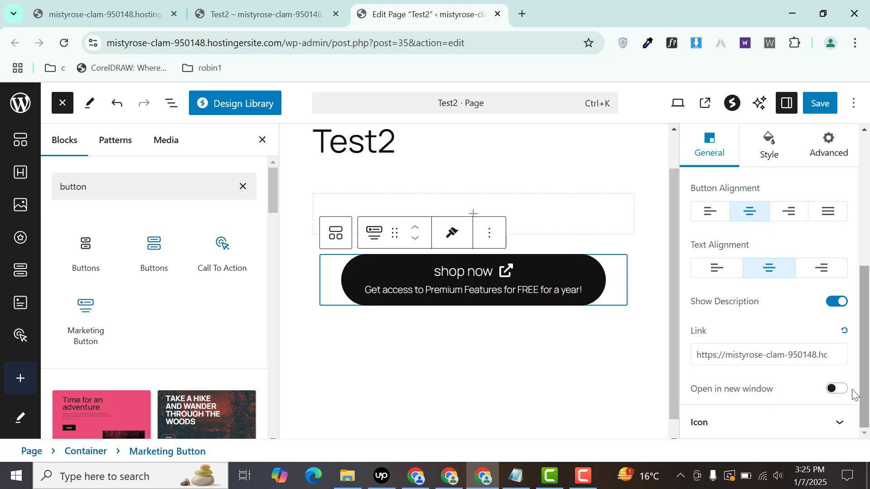
In the button's icon settings, set the gap between icon and text to 10 and make the icon smaller
left_click(767, 424)
left_click_drag(865, 353, 865, 378)
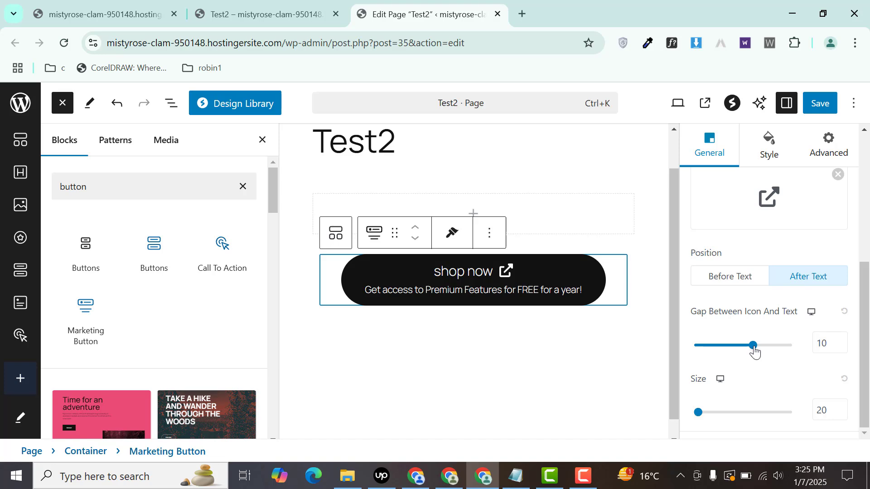
mouse_move(754, 352)
left_mouse_down()
mouse_move(740, 352)
mouse_move(754, 353)
left_mouse_up()
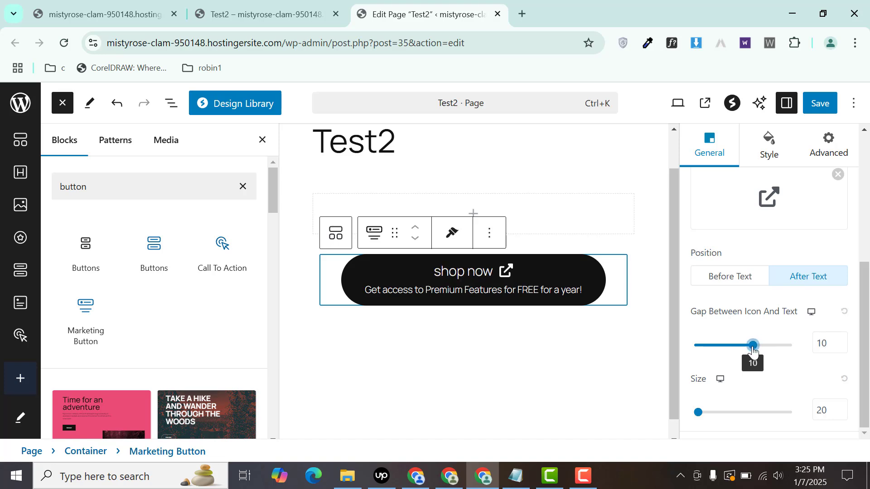
mouse_move(701, 413)
left_mouse_down()
mouse_move(722, 413)
mouse_move(698, 415)
left_mouse_up()
In the marketing button's style settings, set the heading's bottom spacing to 4 px and review its typography options
left_click_drag(865, 362, 859, 254)
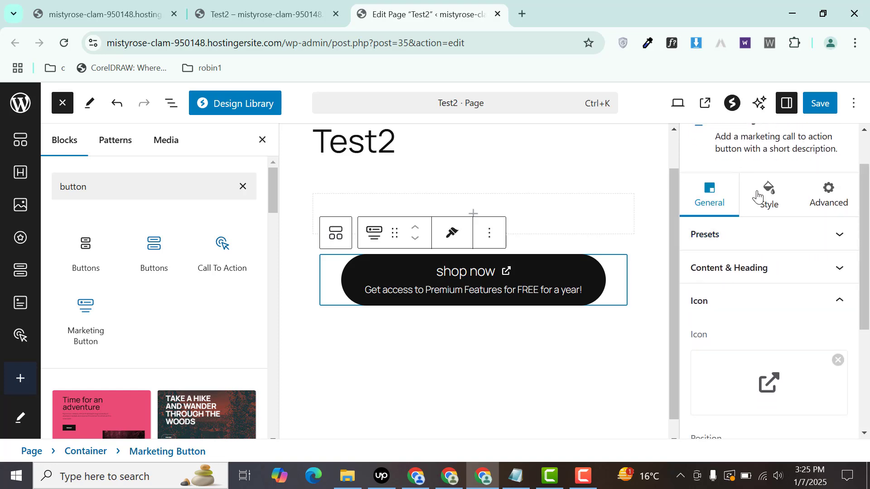
left_click(770, 203)
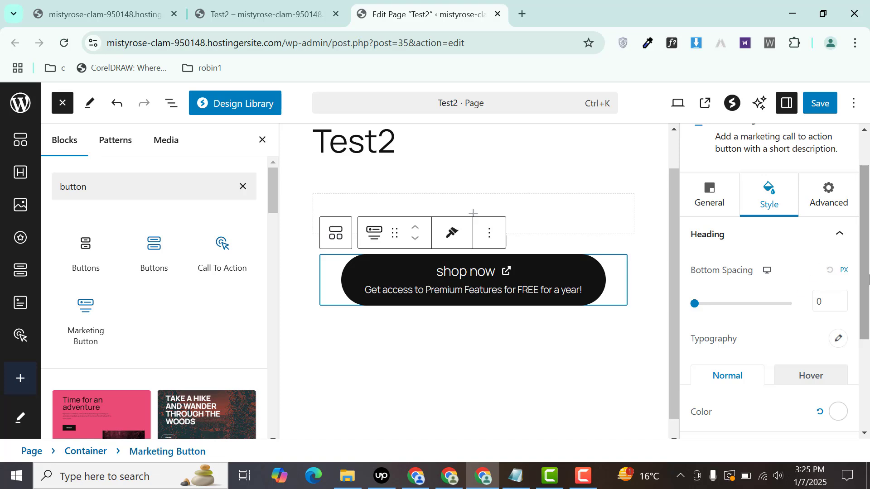
mouse_move(697, 304)
left_mouse_down()
mouse_move(733, 305)
mouse_move(714, 304)
left_mouse_up()
scroll(848, 253, "down", 3)
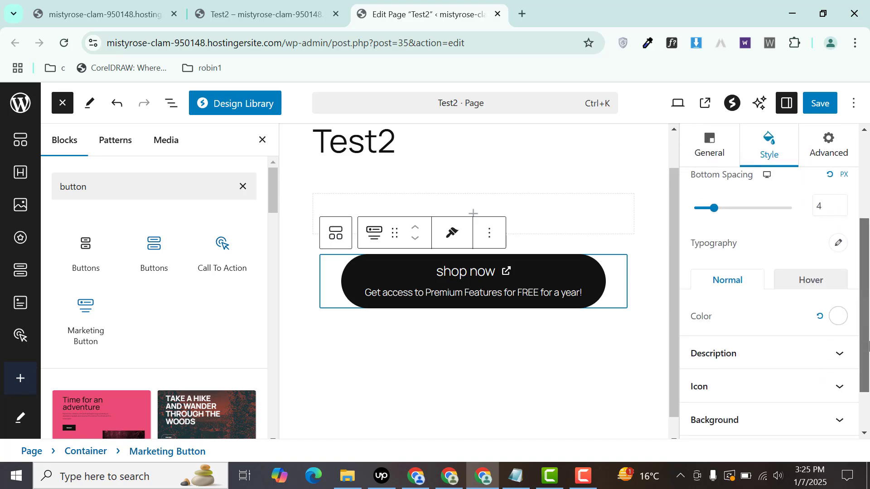
left_click(838, 236)
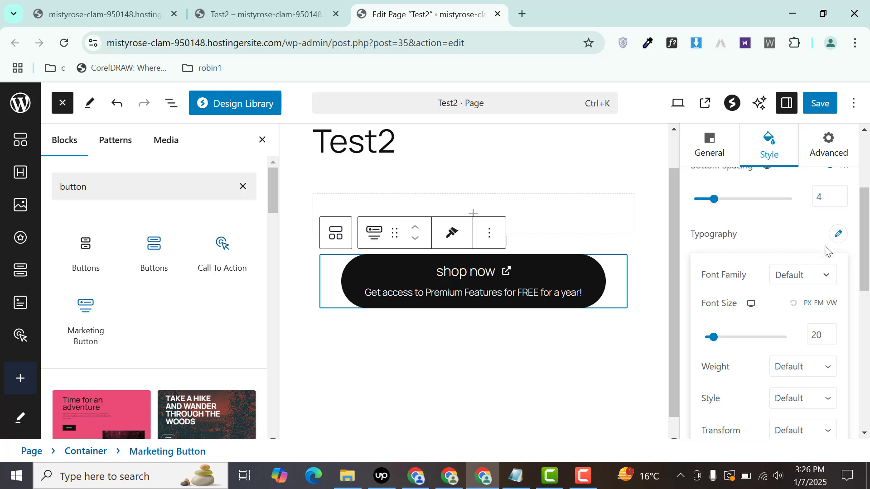
left_click(839, 240)
scroll(735, 317, "down", 1)
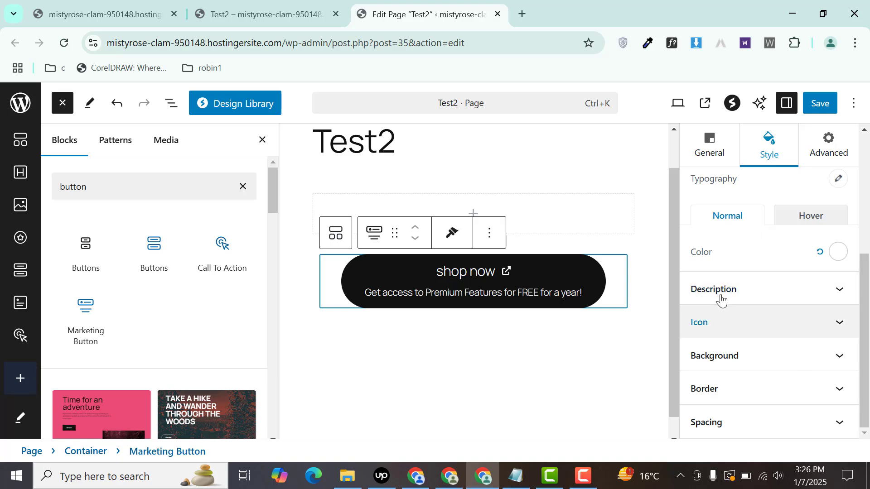
Set the hover colour of the marketing button's icon to red
left_click(729, 324)
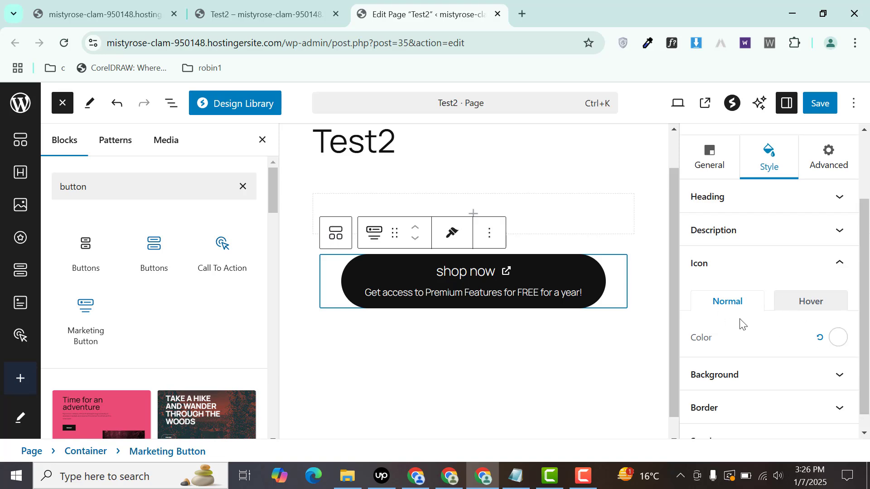
left_click(816, 306)
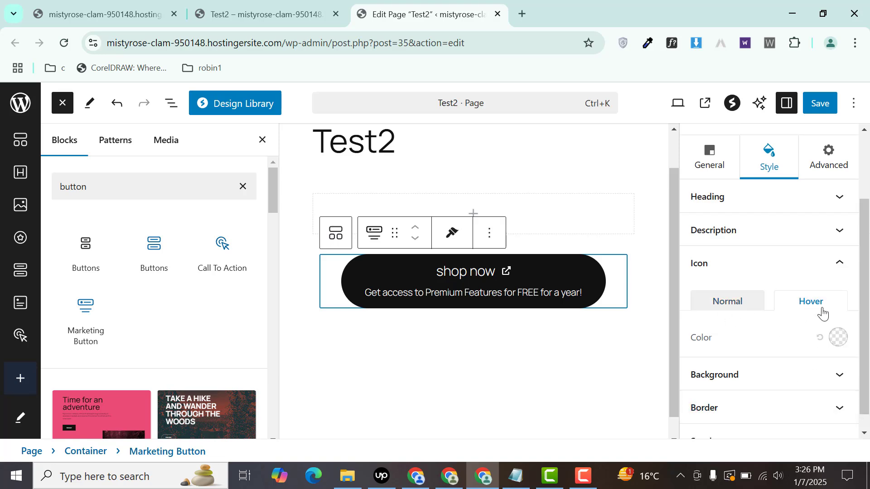
left_click(843, 344)
left_click(804, 111)
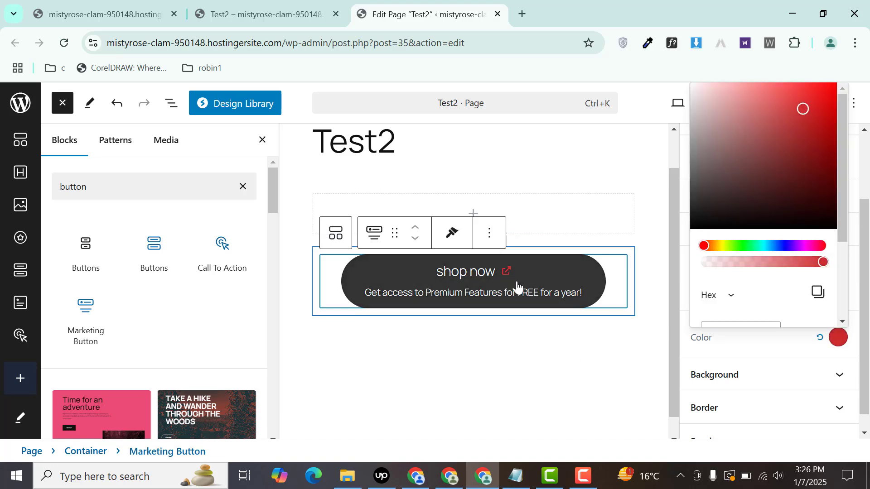
left_click(733, 350)
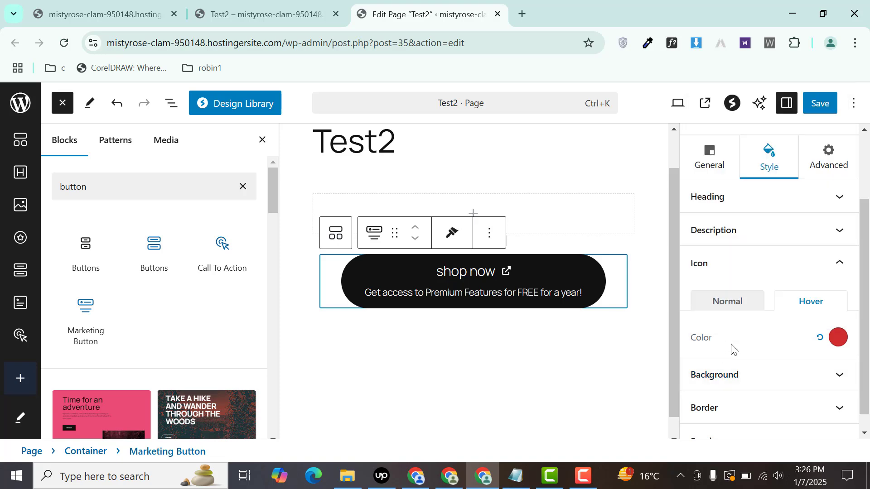
Set the marketing button's normal background colour to a muted red, about #B54040
left_click(723, 375)
scroll(830, 299, "down", 2)
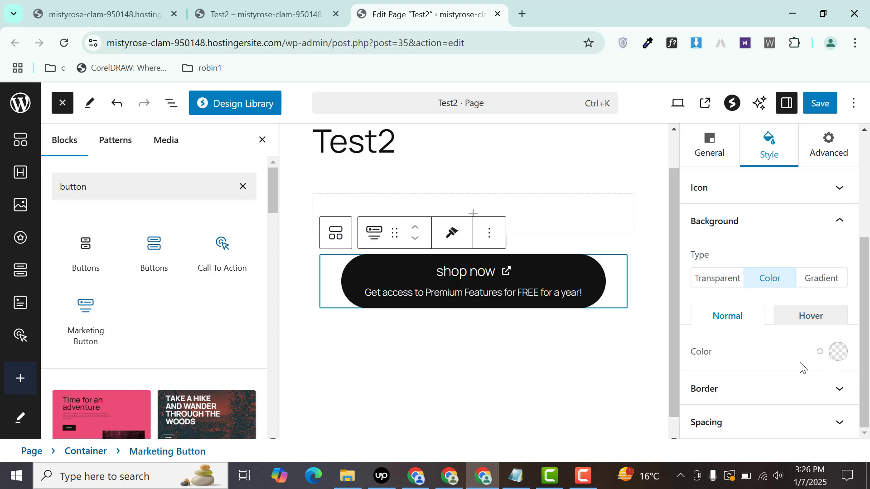
left_click(837, 356)
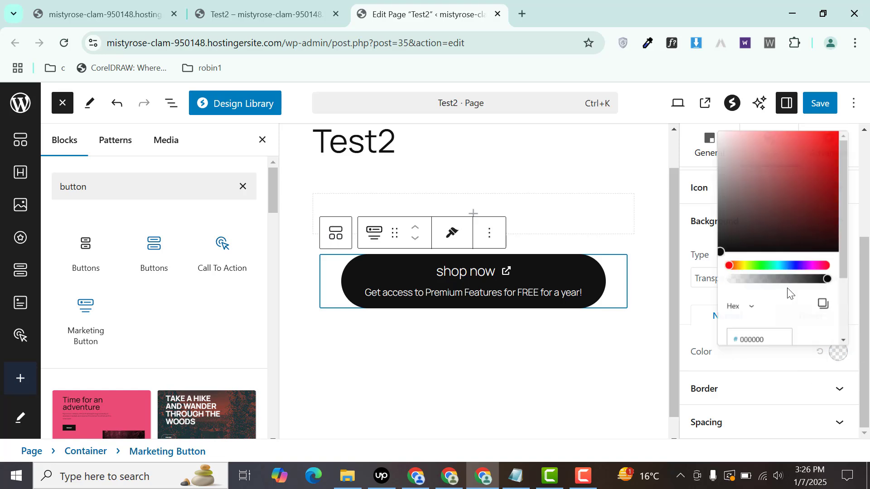
left_click_drag(751, 185, 779, 124)
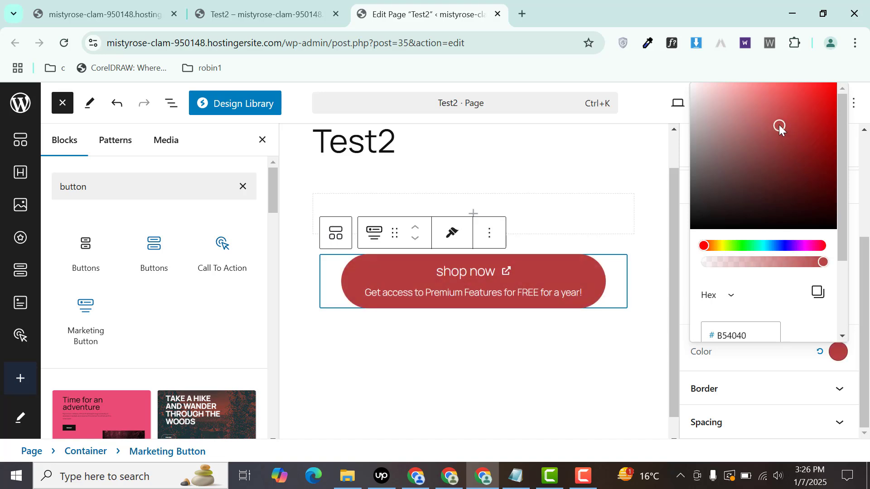
left_click(687, 336)
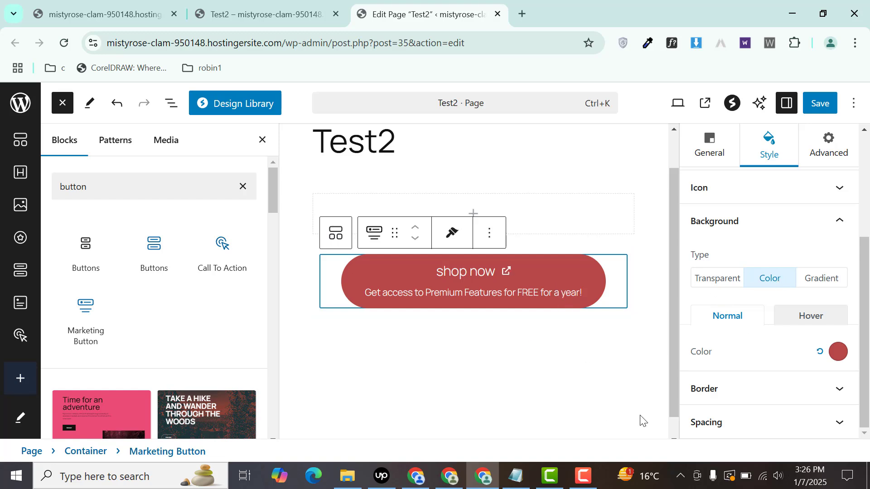
Set the marketing button's hover background colour to black, 000000
left_click(812, 316)
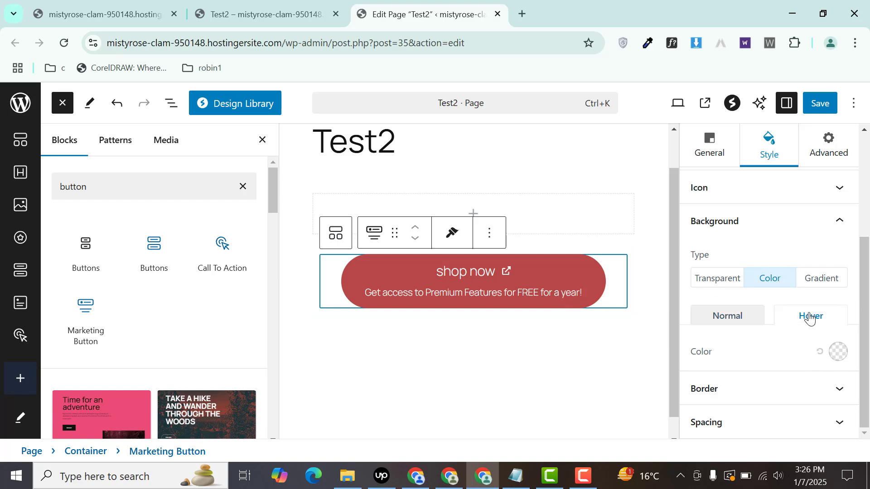
left_click(838, 352)
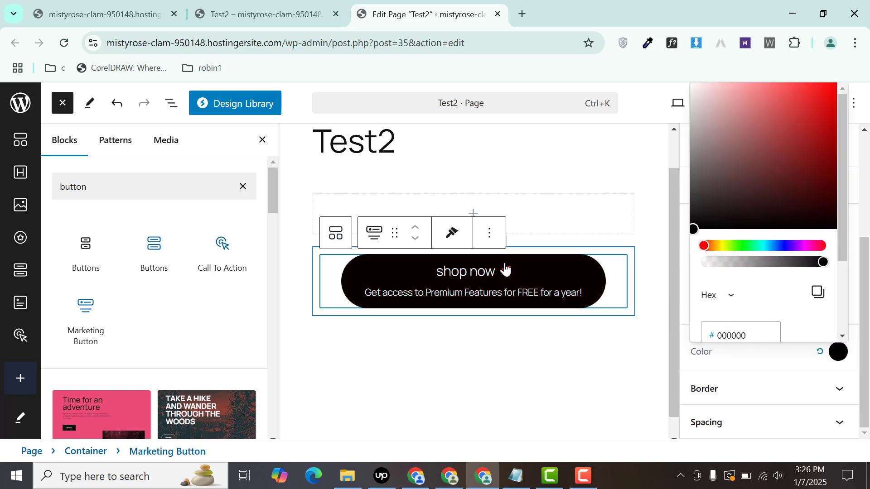
left_click(680, 363)
Try a solid border with a width of 10 on the marketing button, and set the border style back to None
left_click(736, 394)
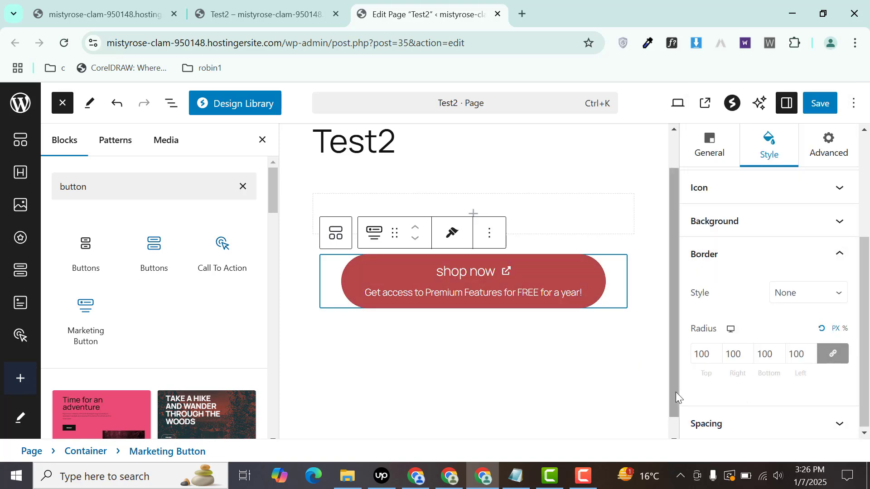
left_click(793, 292)
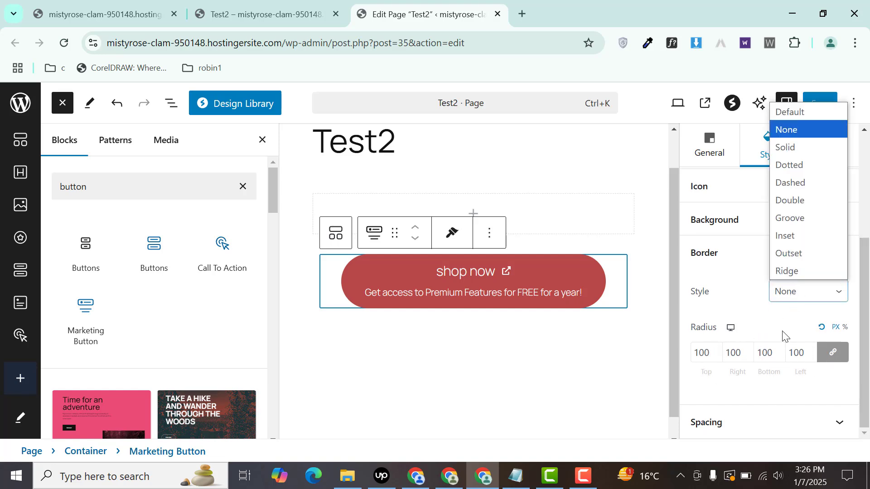
left_click(785, 147)
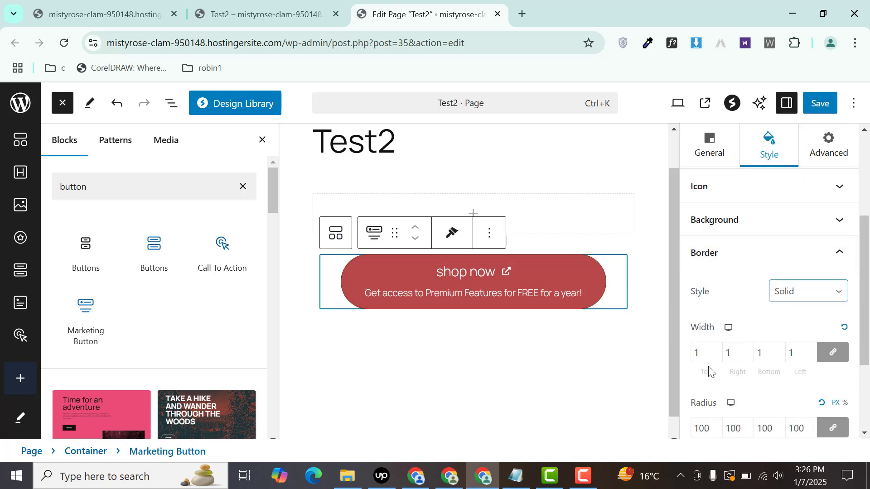
left_click(716, 357)
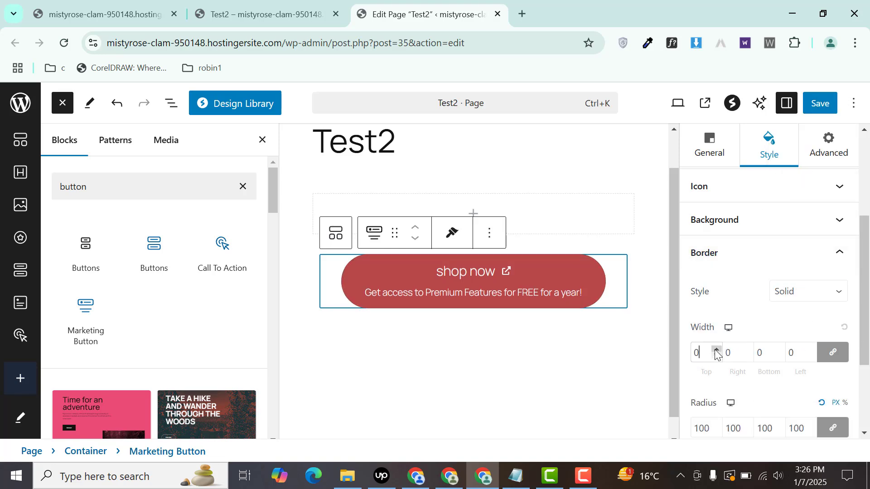
left_click(716, 350)
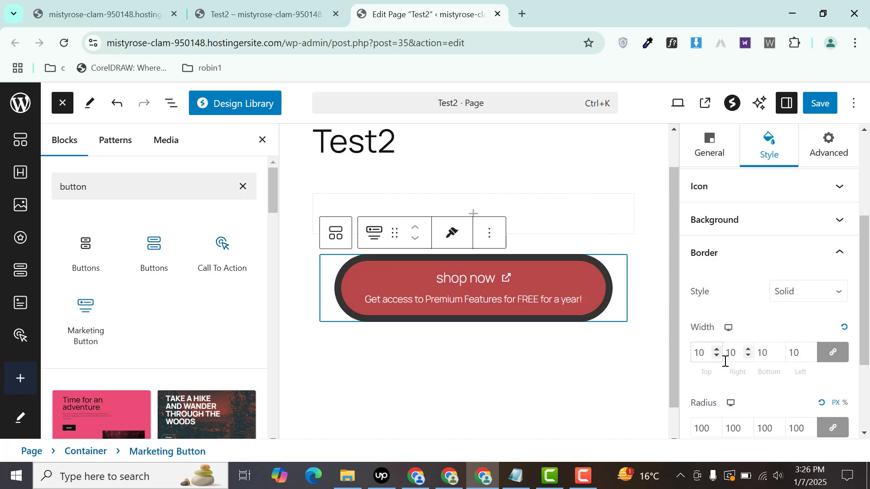
left_click(797, 295)
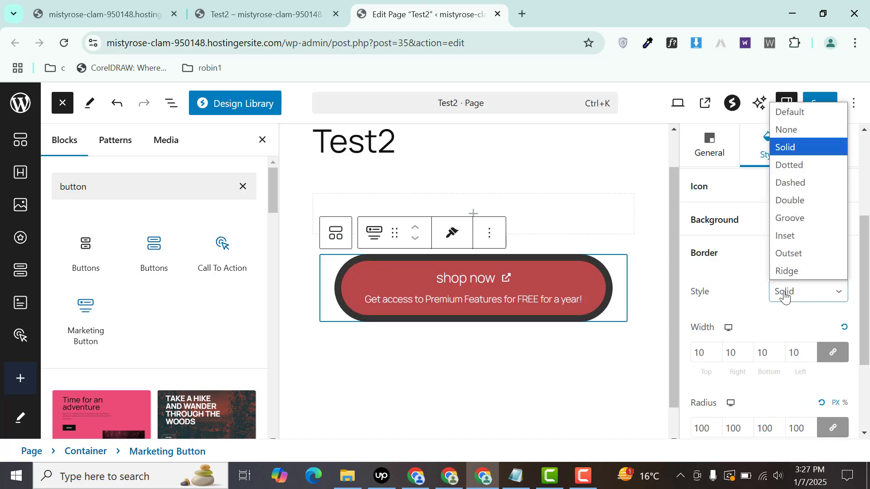
left_click(784, 140)
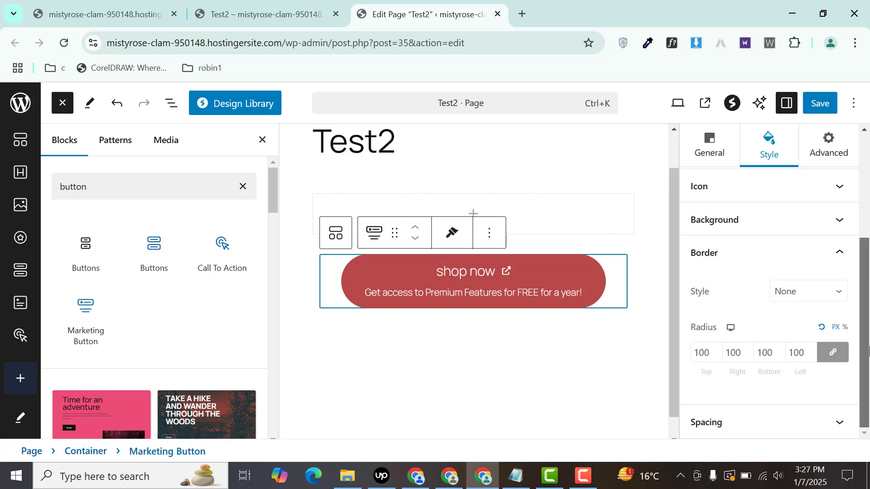
Look over the marketing button's padding settings
left_click(768, 423)
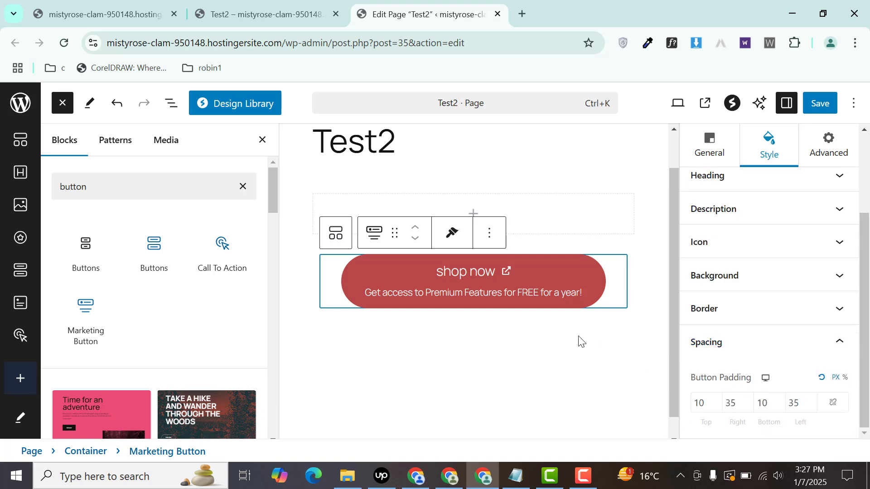
left_click_drag(866, 231, 866, 176)
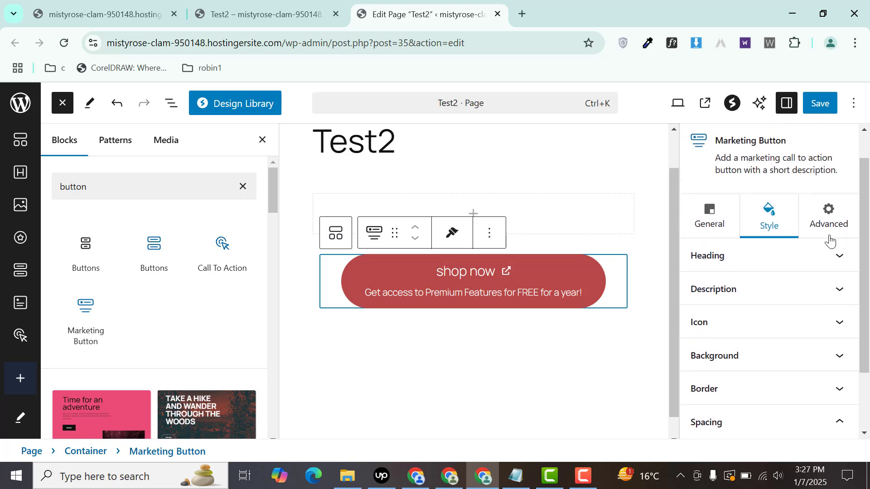
left_click_drag(869, 320, 868, 353)
scroll(850, 295, "up", 3)
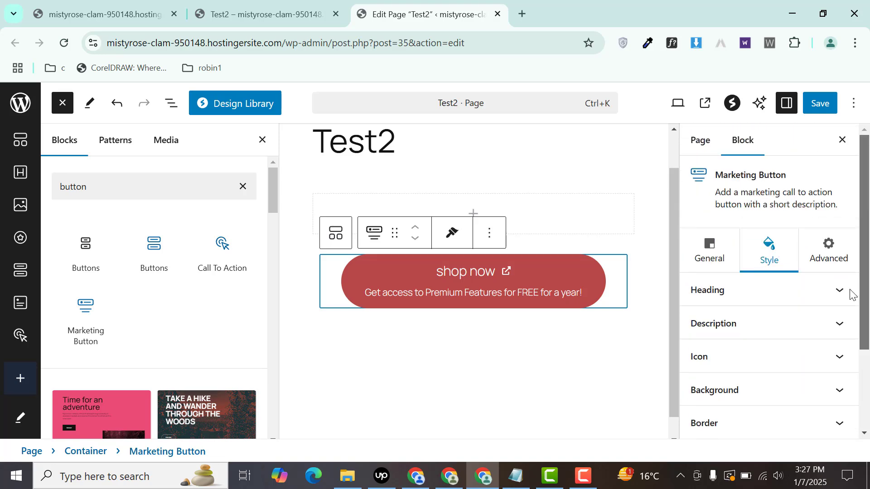
Apply the Fade Down animation to the marketing button and look over the remaining animation options
left_click(831, 259)
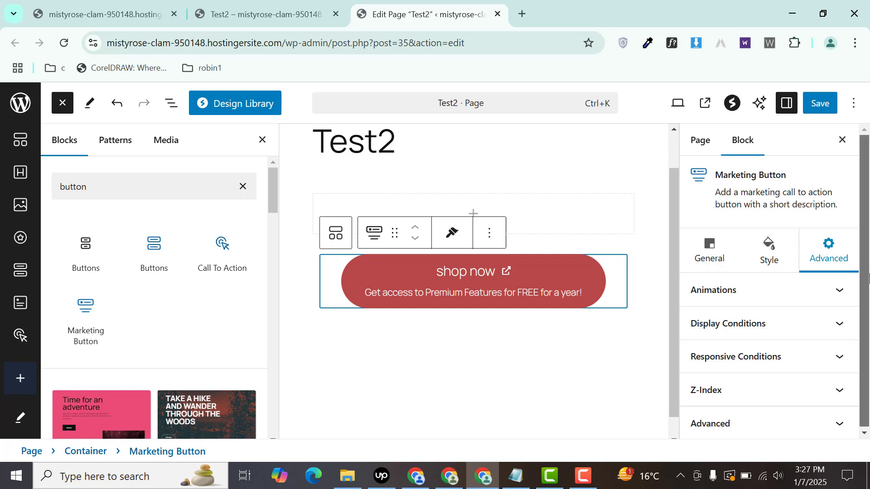
left_click(738, 294)
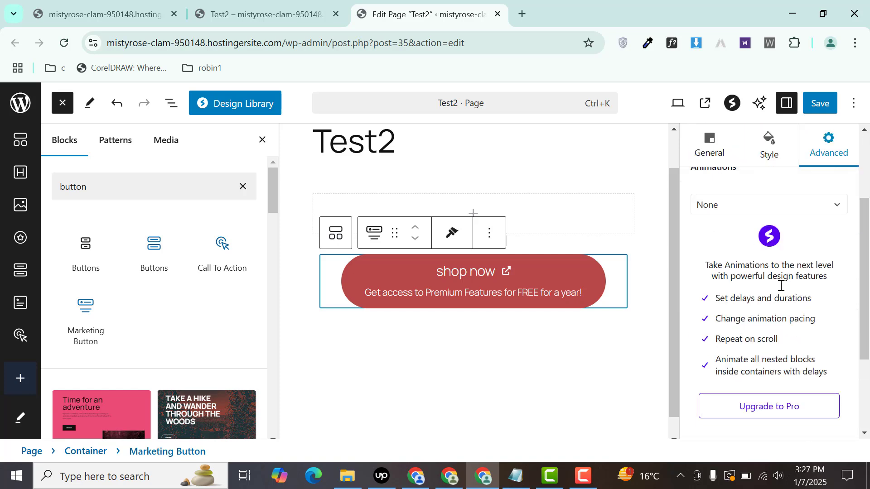
left_click(750, 213)
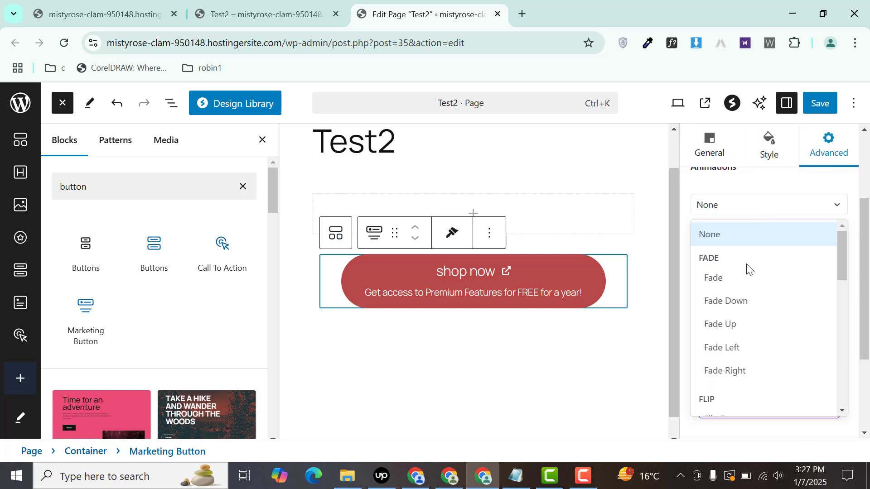
left_click(727, 300)
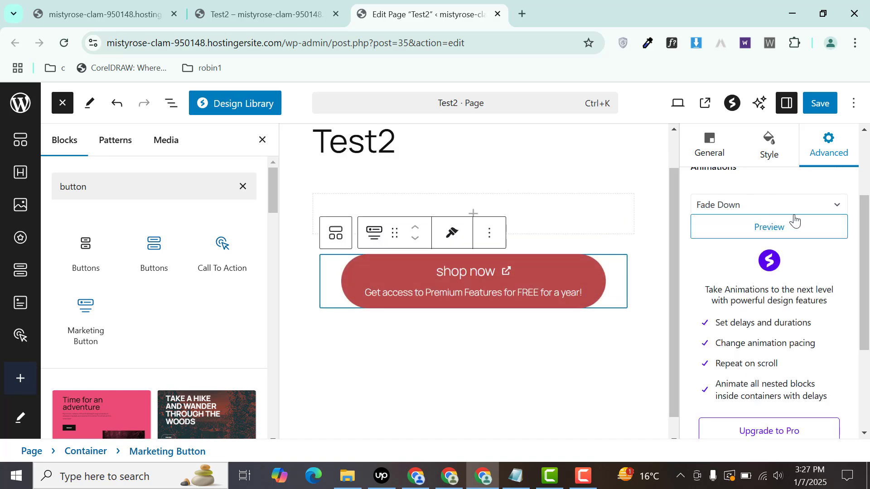
scroll(726, 275, "up", 1)
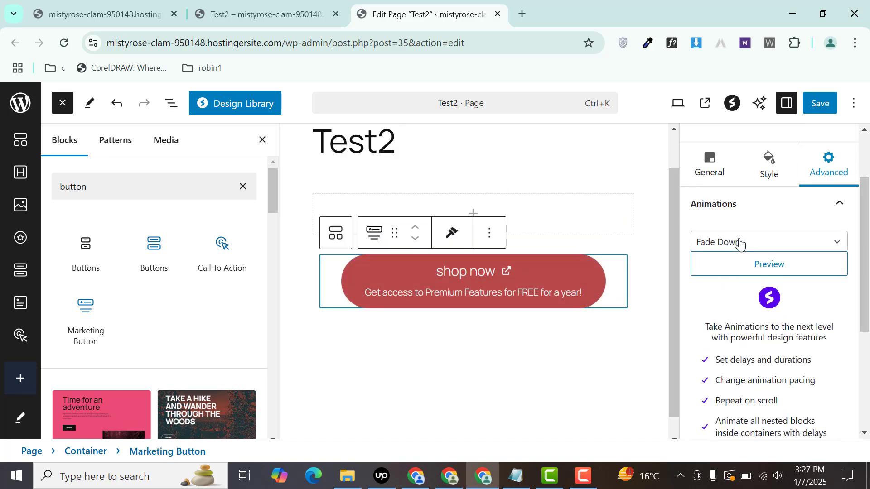
left_click_drag(864, 299, 860, 343)
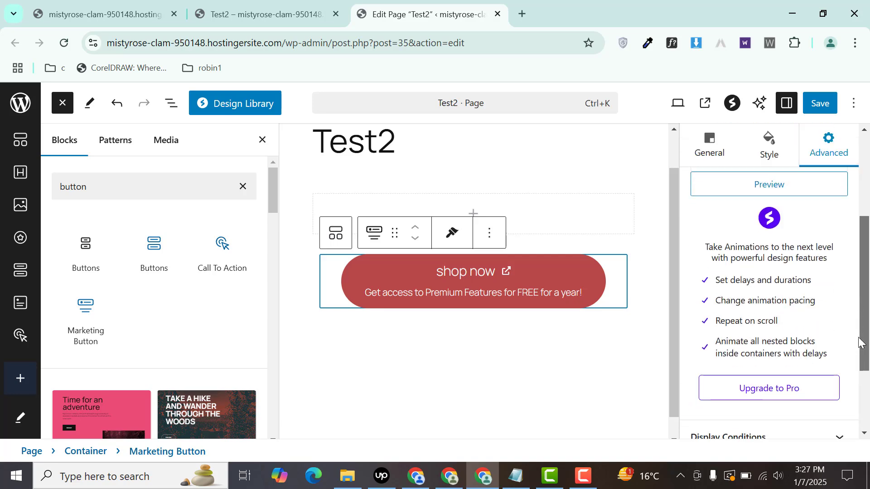
left_click_drag(850, 280, 844, 255)
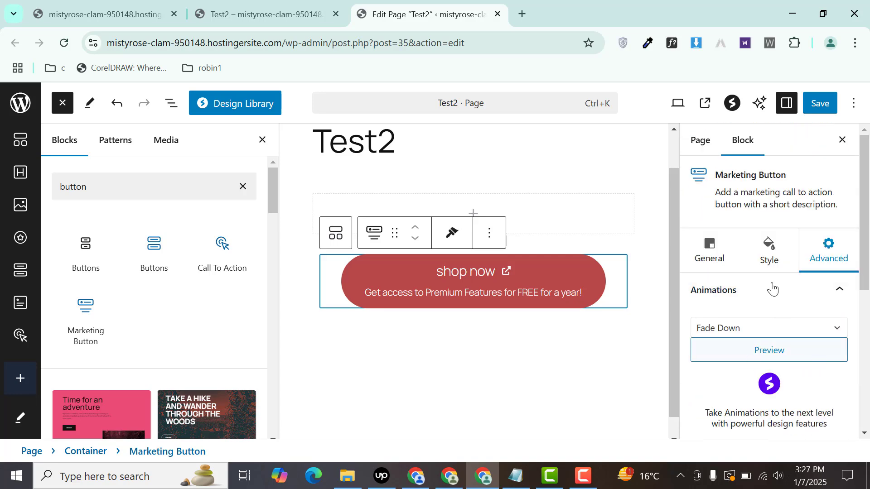